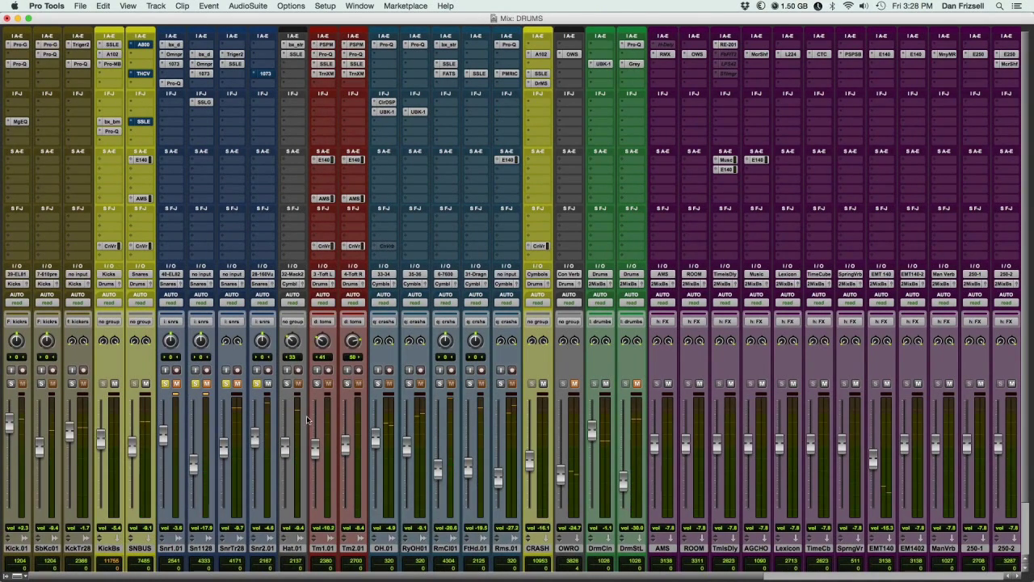
scroll(306, 415, "down", 3)
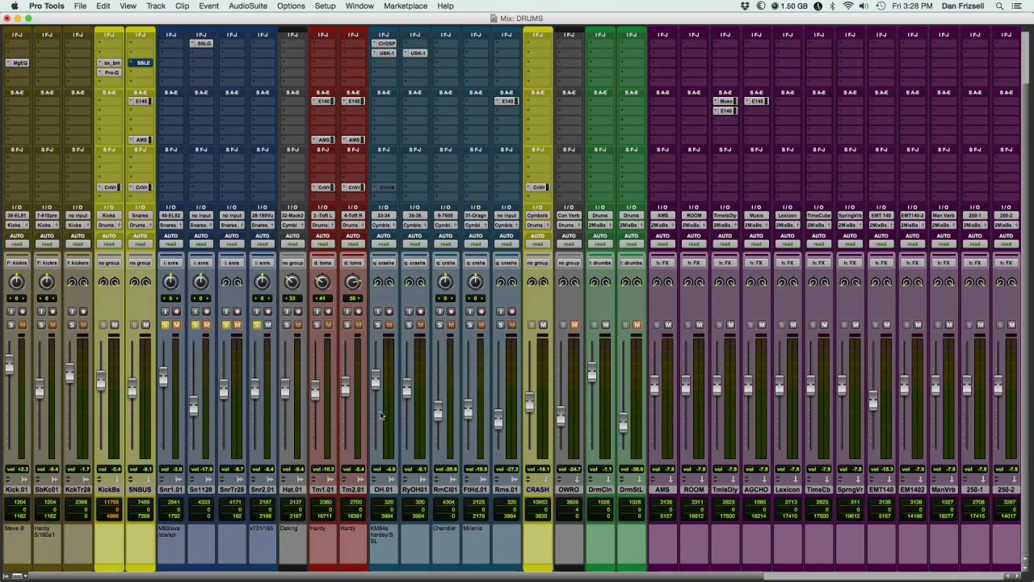
scroll(295, 443, "up", 2)
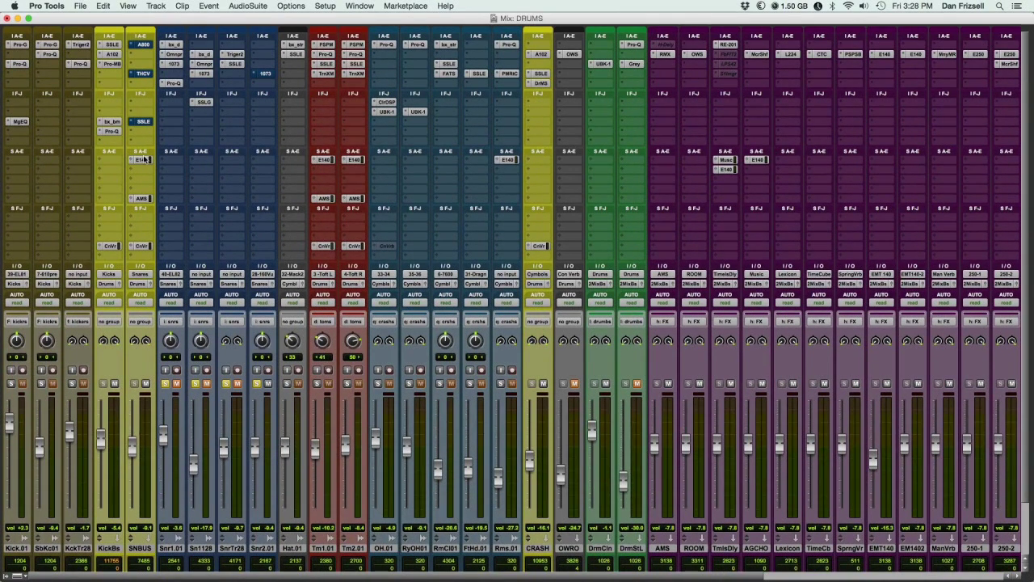
- Activate the UAD Neve 1073 on the Snare 2.01 track, raise its fader slightly, and compare the sound bypassed and active
left_click(269, 74)
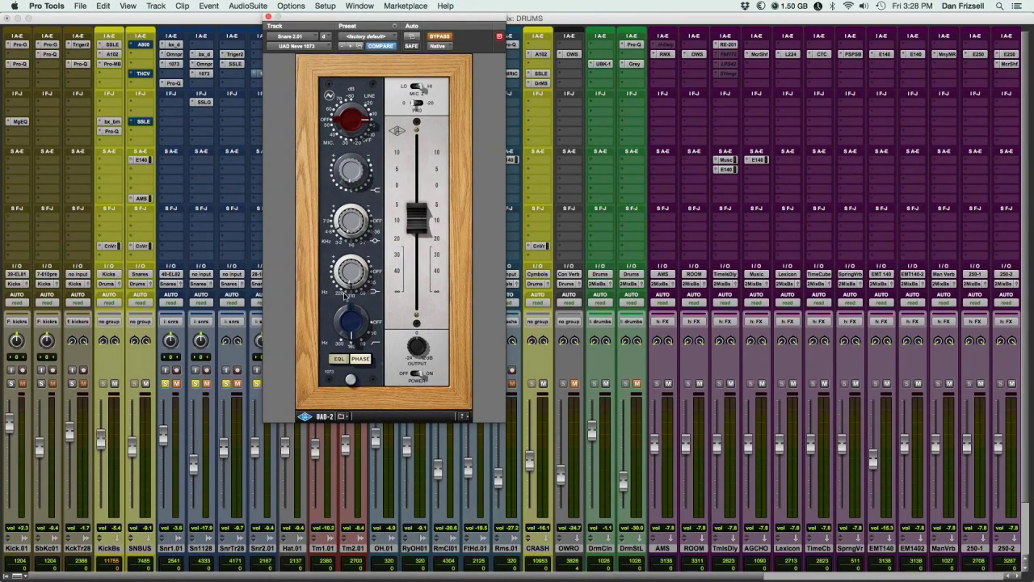
left_click(440, 37)
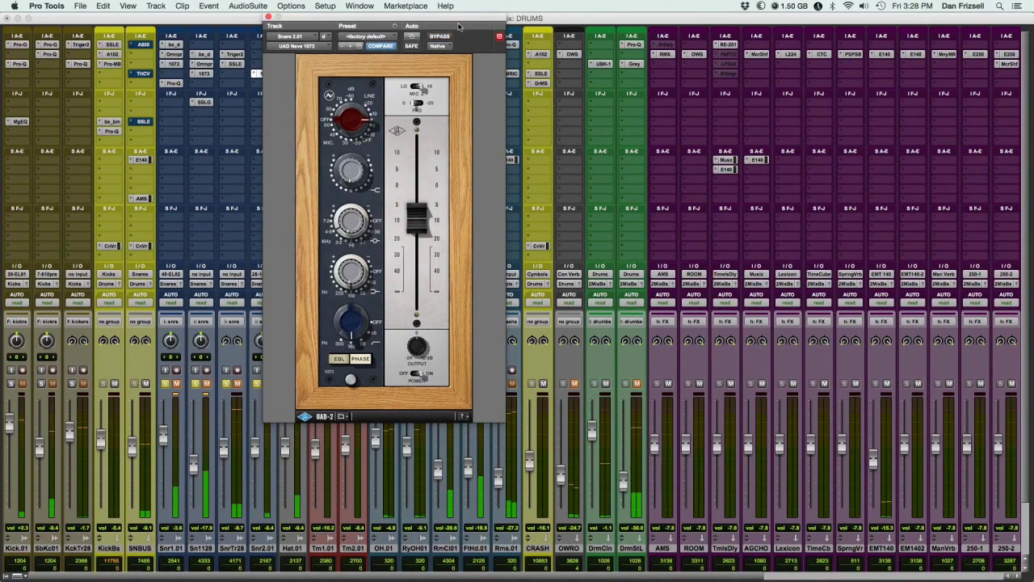
left_click_drag(458, 27, 568, 26)
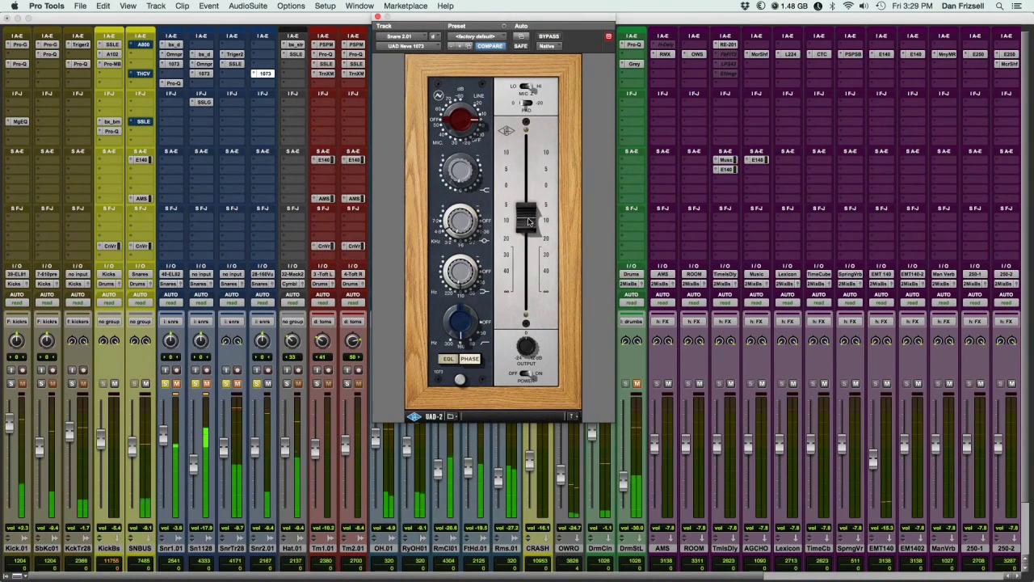
left_click_drag(529, 221, 529, 206)
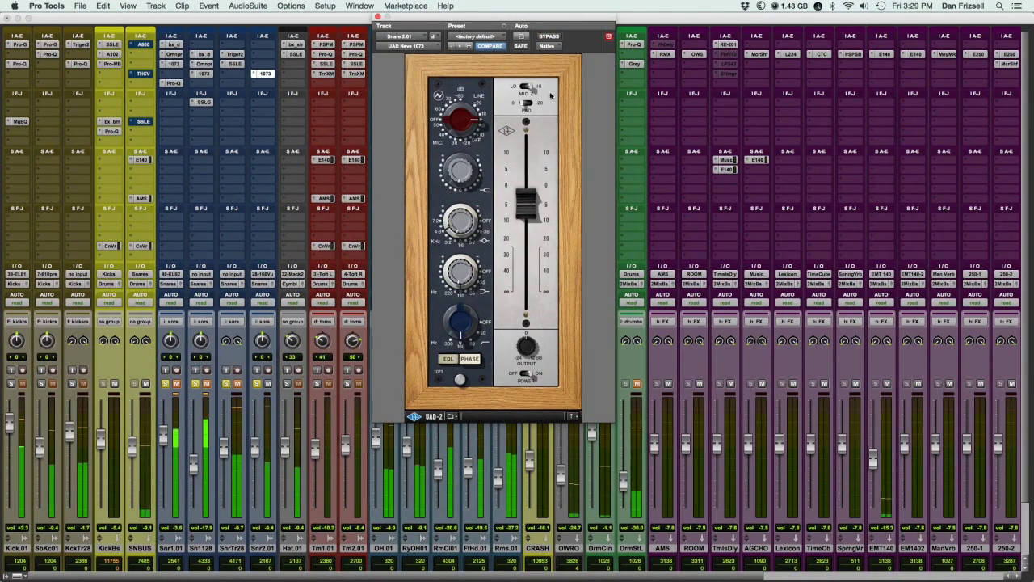
left_click(550, 37)
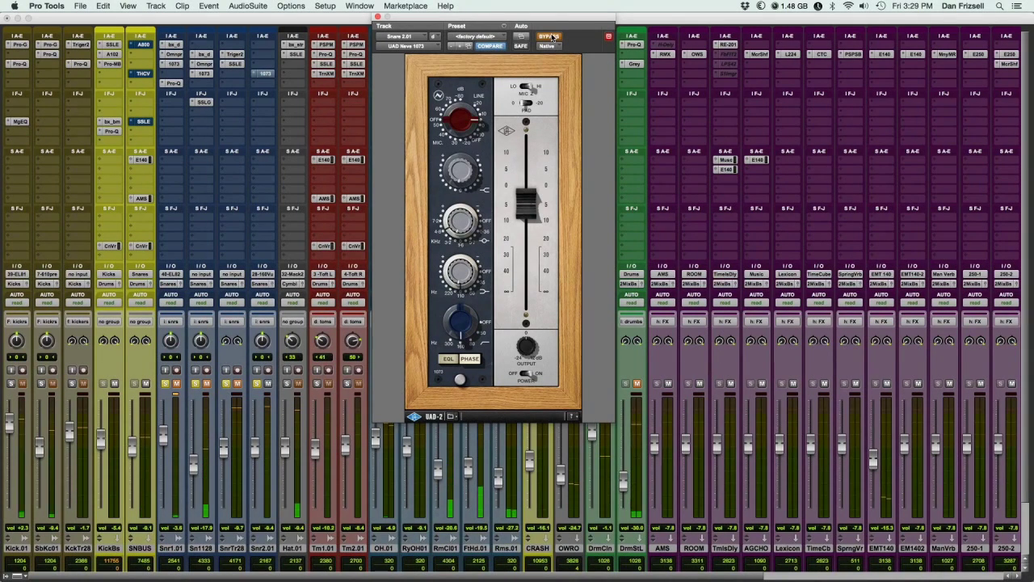
left_click(550, 37)
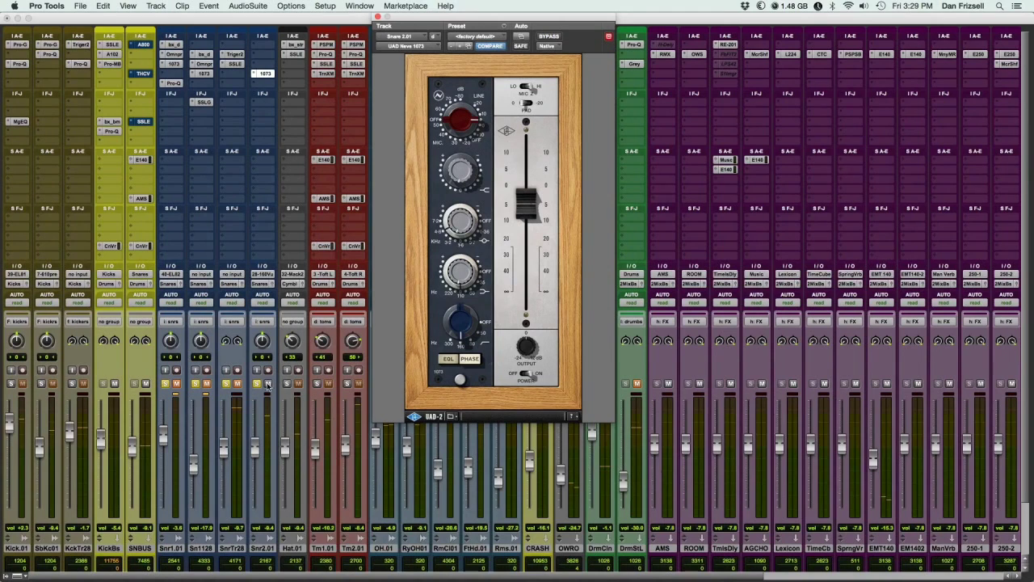
- Balance the snare tracks by setting the Snr2.01 volume to about -20.1 dB and the SnrTr28 volume to about -13.1 dB
left_click(240, 386)
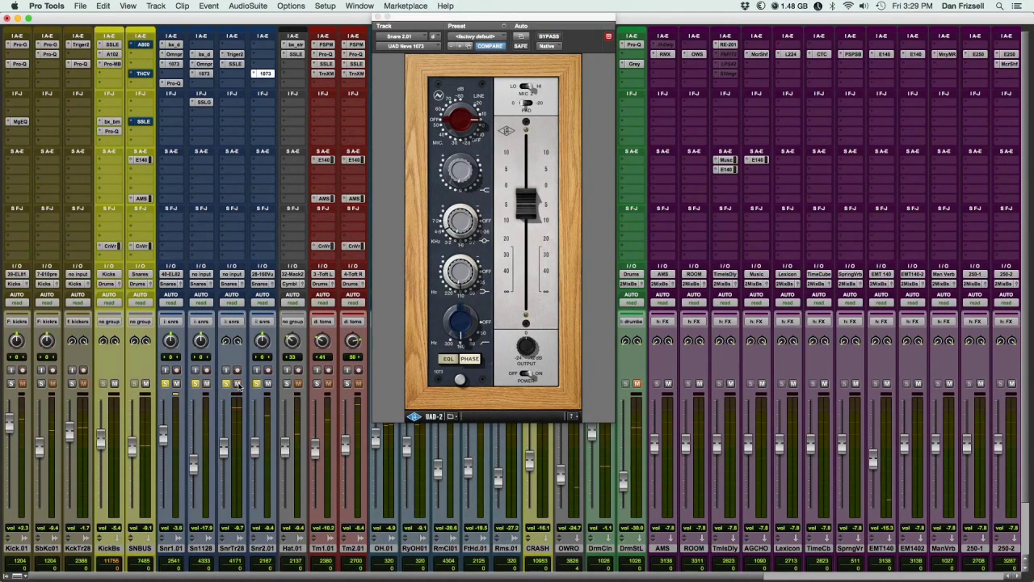
left_click_drag(255, 447, 255, 552)
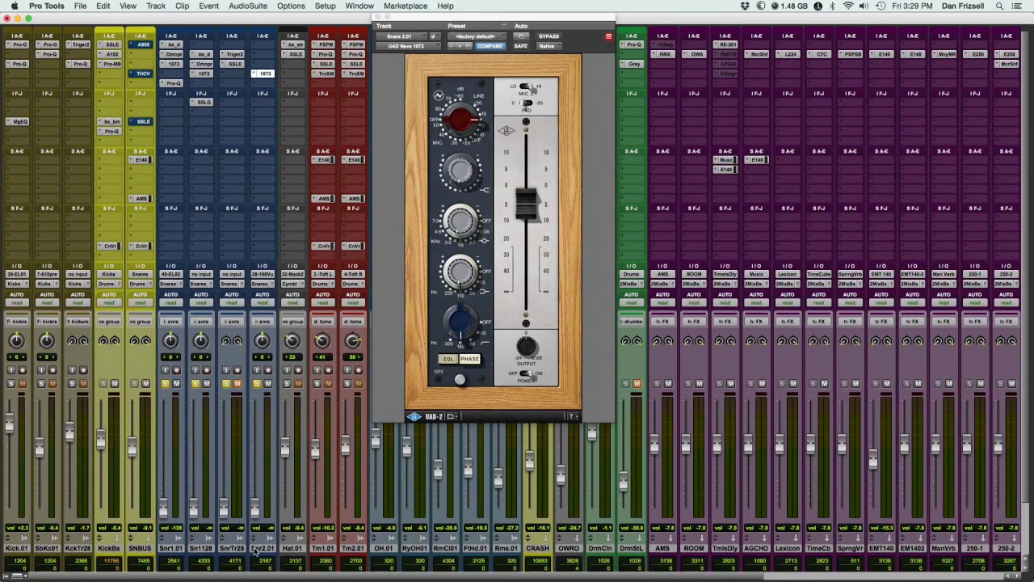
key("super+z")
left_click_drag(258, 450, 256, 506)
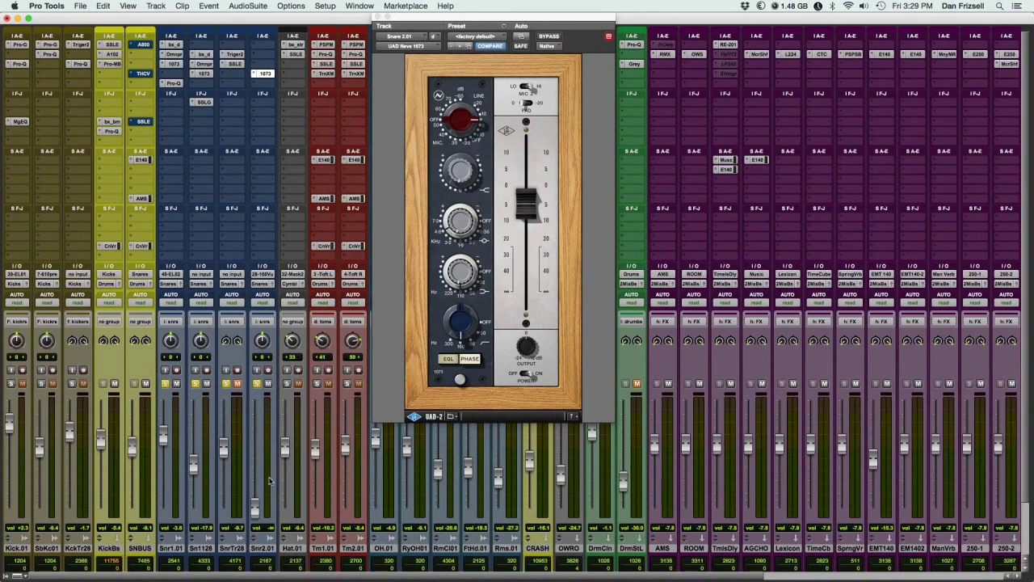
left_click_drag(256, 505, 260, 470)
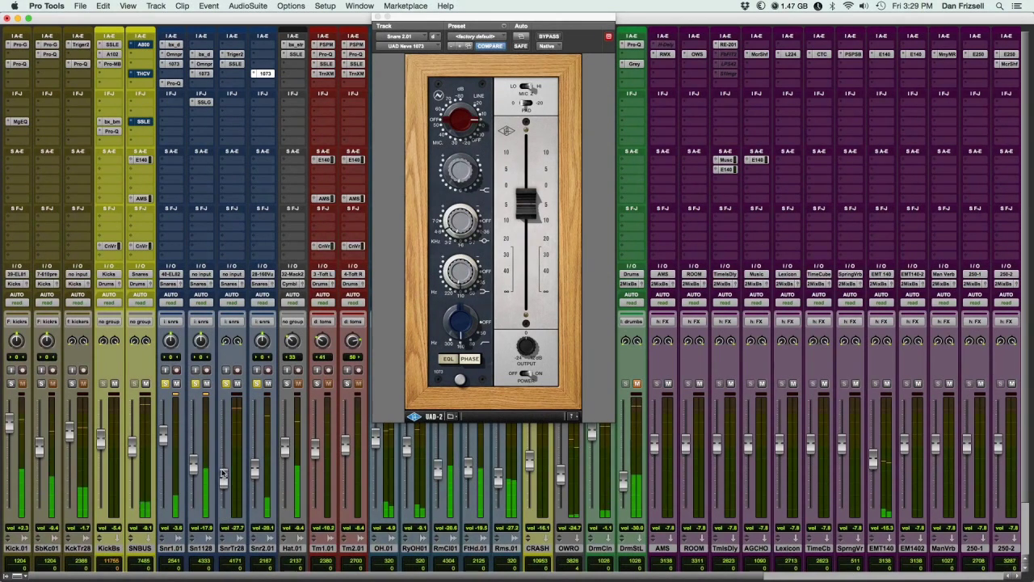
left_click_drag(224, 471, 226, 418)
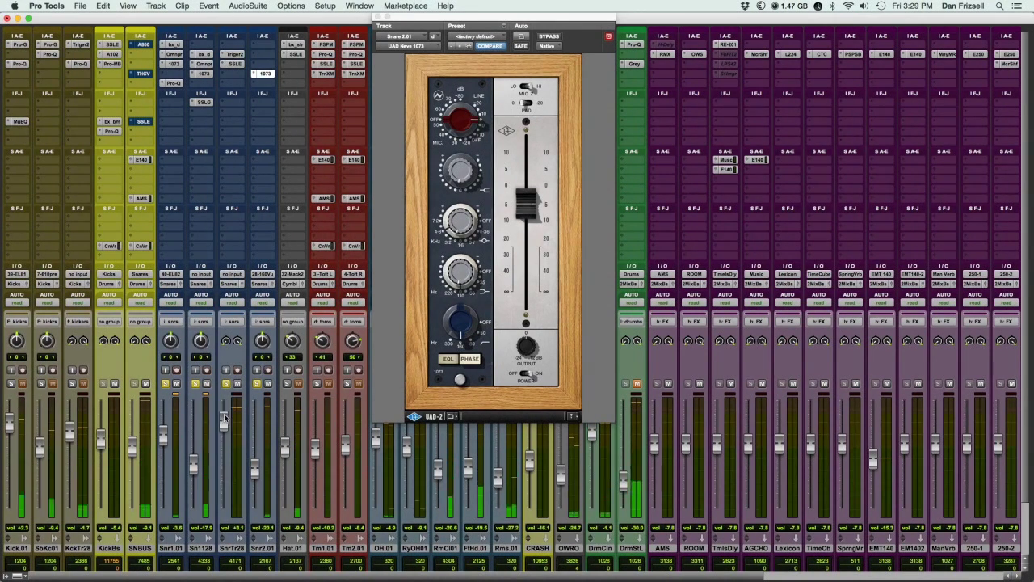
left_click_drag(224, 446, 222, 454)
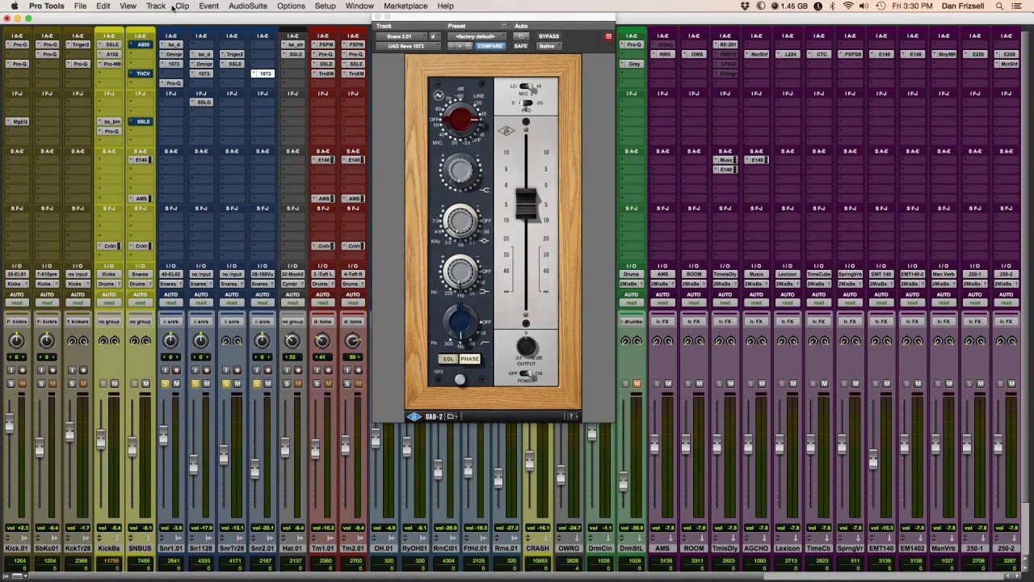
- Open the UAD Studer A800 on the snare bus, play the drums with it bypassed, and activate it
left_click(148, 45)
left_click(554, 37)
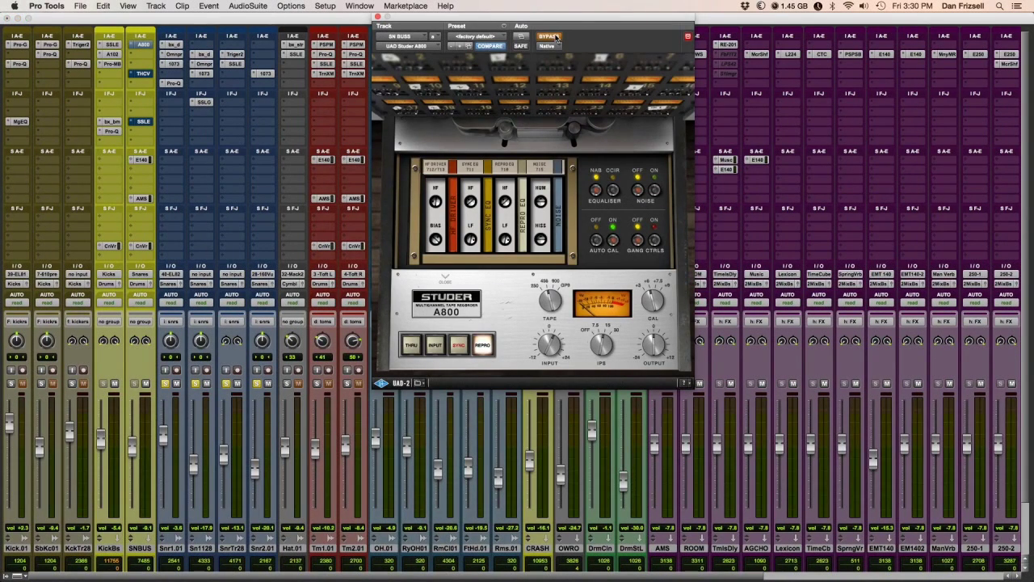
key("space")
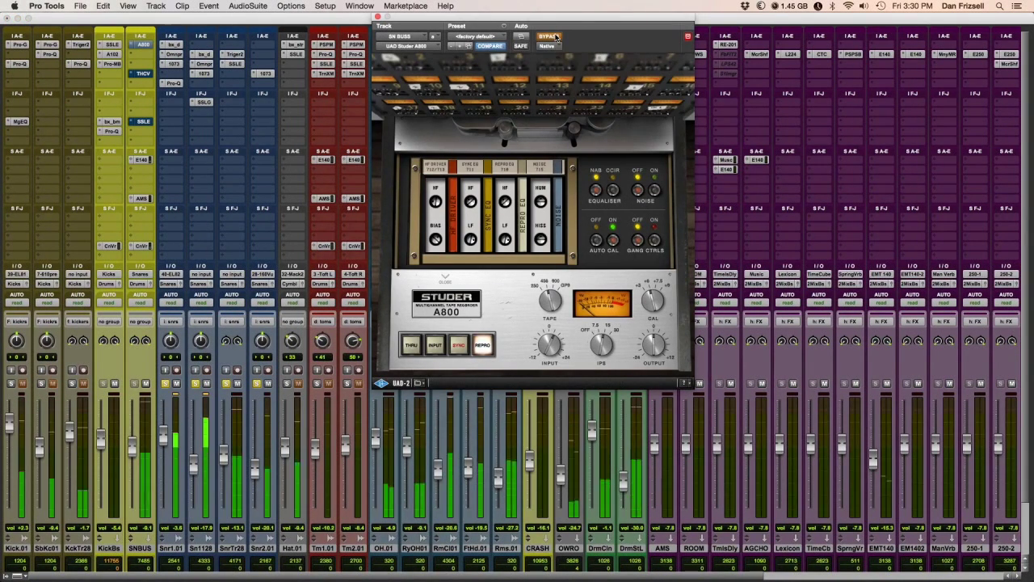
left_click(555, 36)
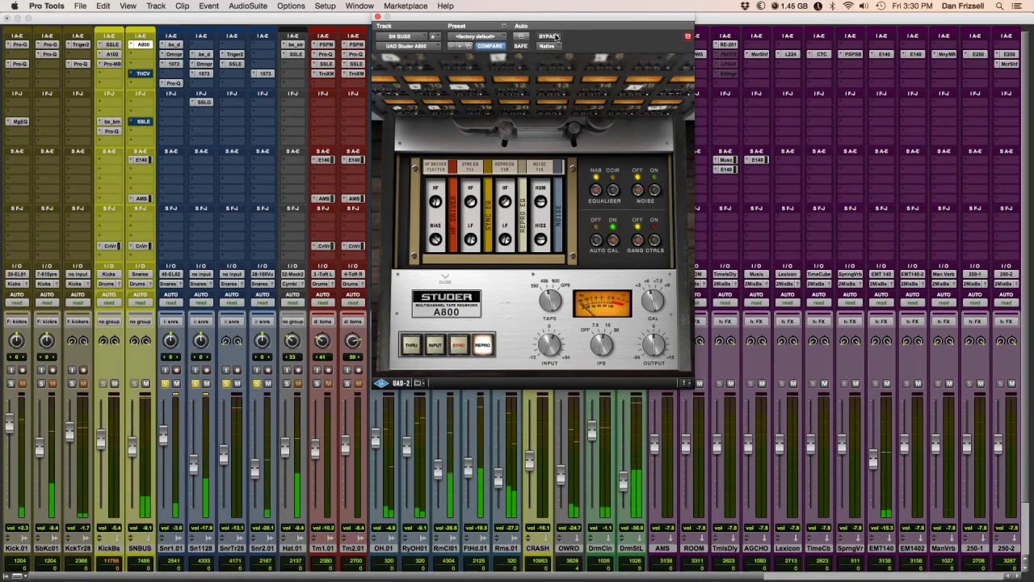
- Activate the UAD Culture Vulture distortion on the snare bus and compare the sound bypassed and active, leaving it on
left_click(145, 74)
left_click_drag(583, 36, 523, 64)
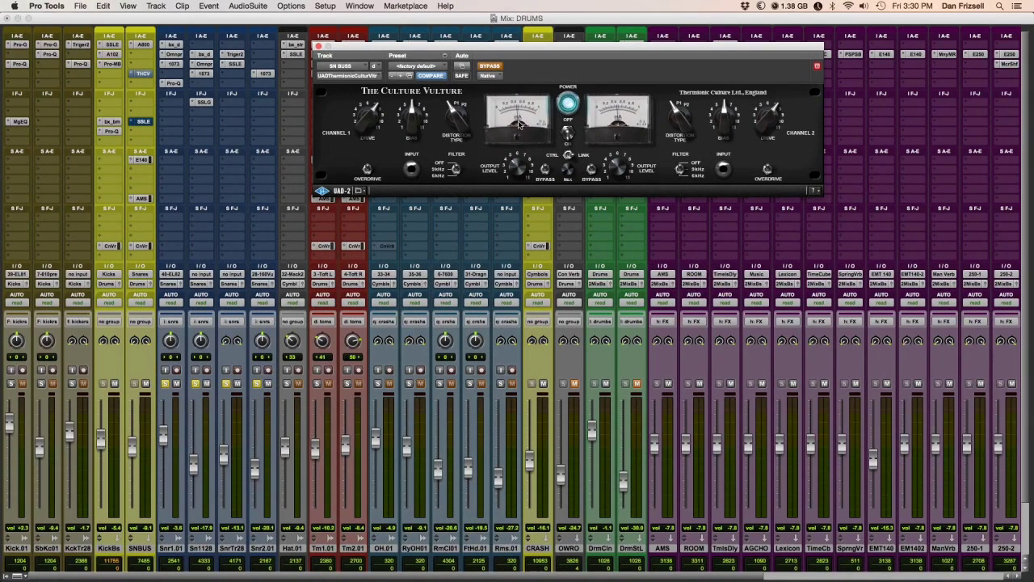
left_click(490, 67)
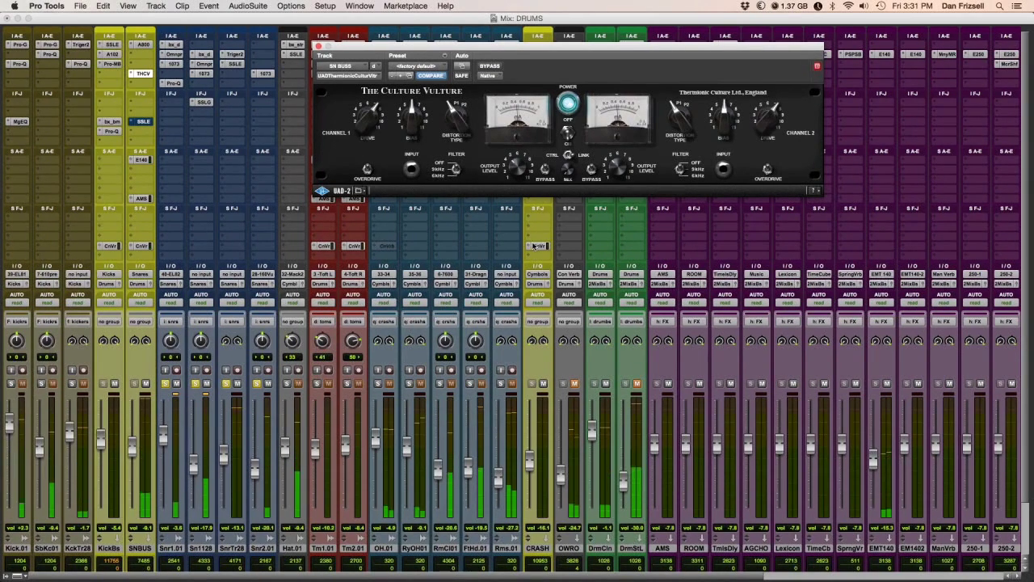
left_click(493, 69)
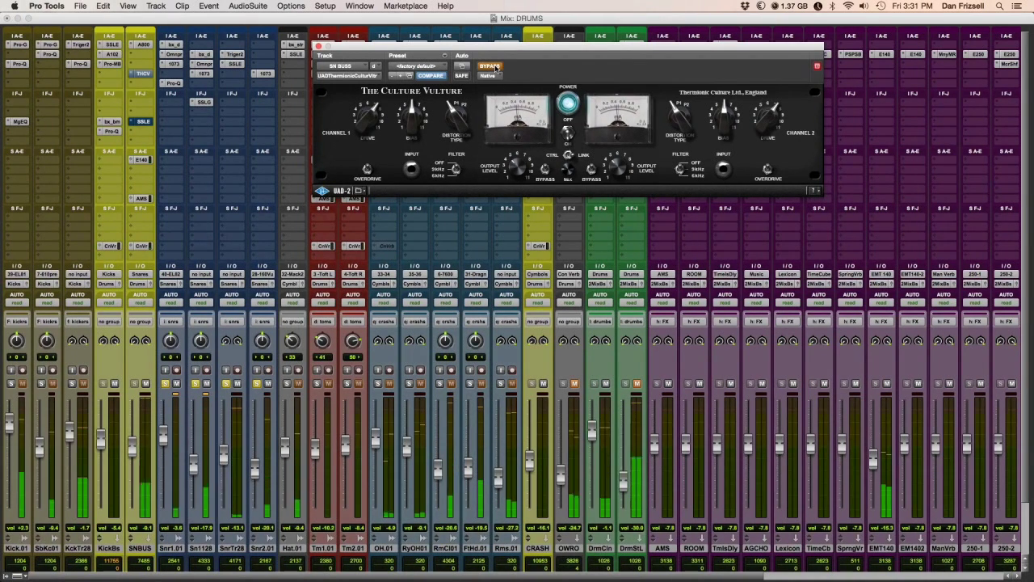
left_click(494, 68)
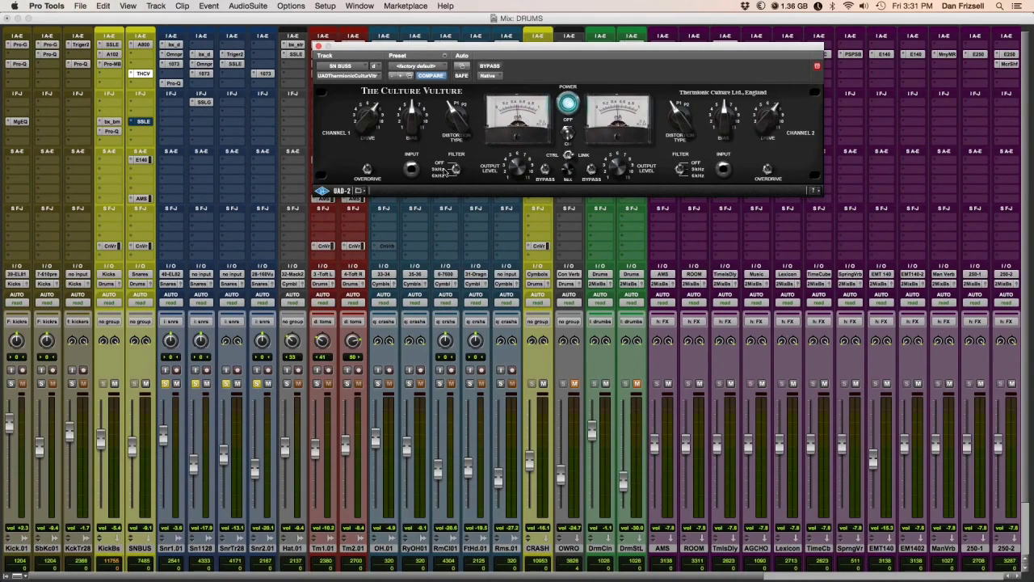
- Activate the UAD SSL E Channel Strip on the snare bus during playback and compare it bypassed and active, leaving it on
left_click(150, 122)
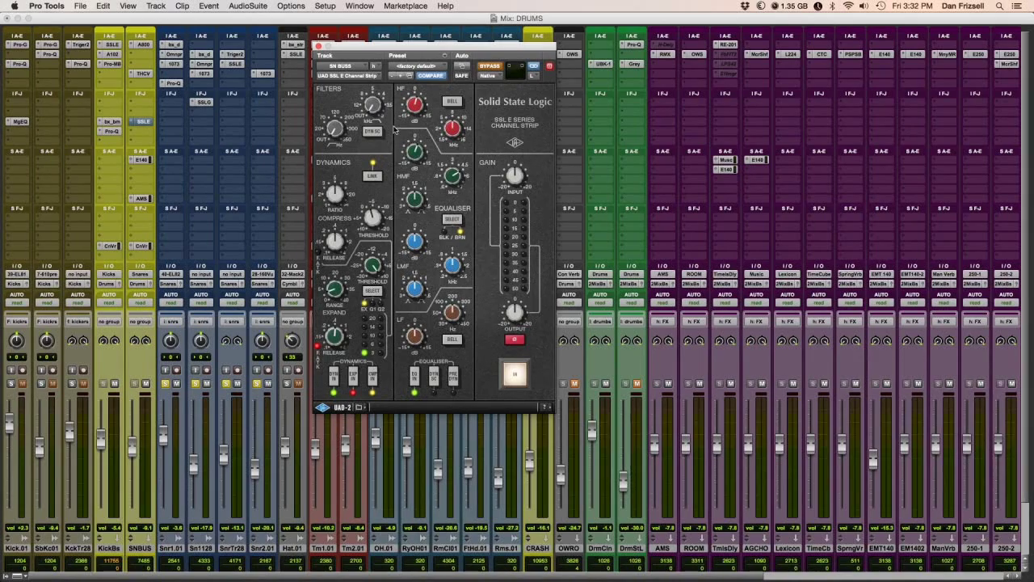
key("space")
left_click(491, 66)
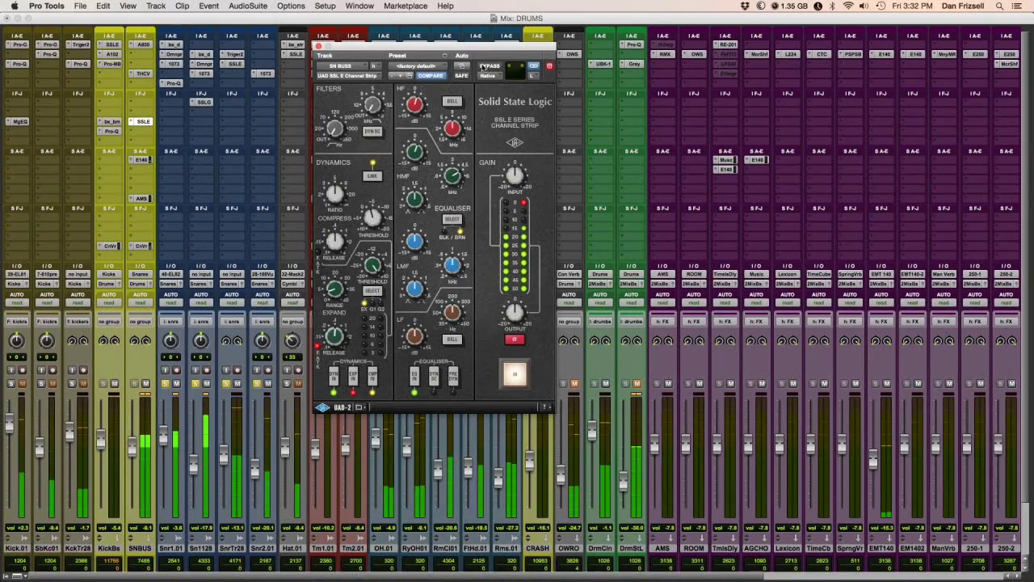
left_click(489, 66)
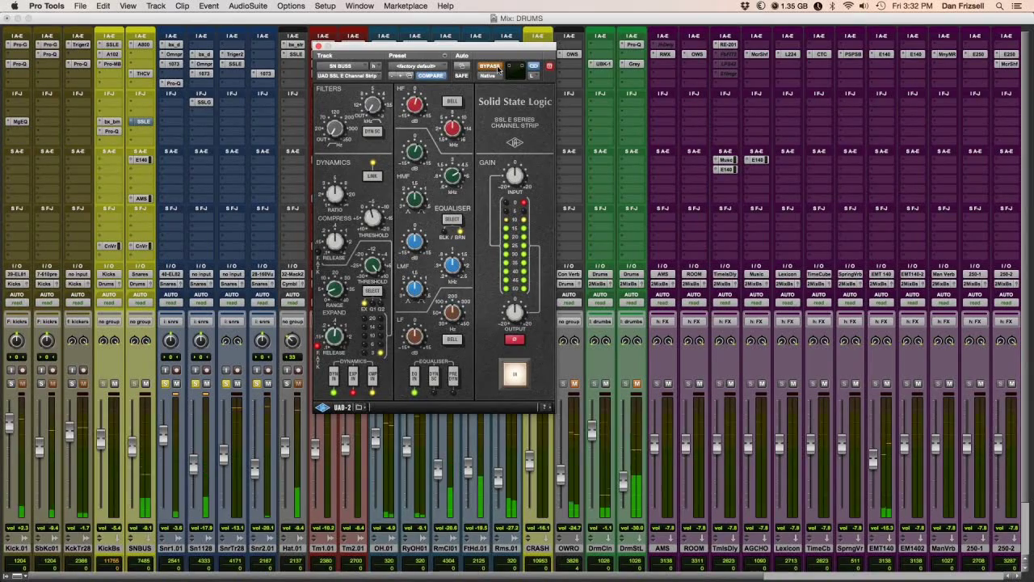
left_click(497, 69)
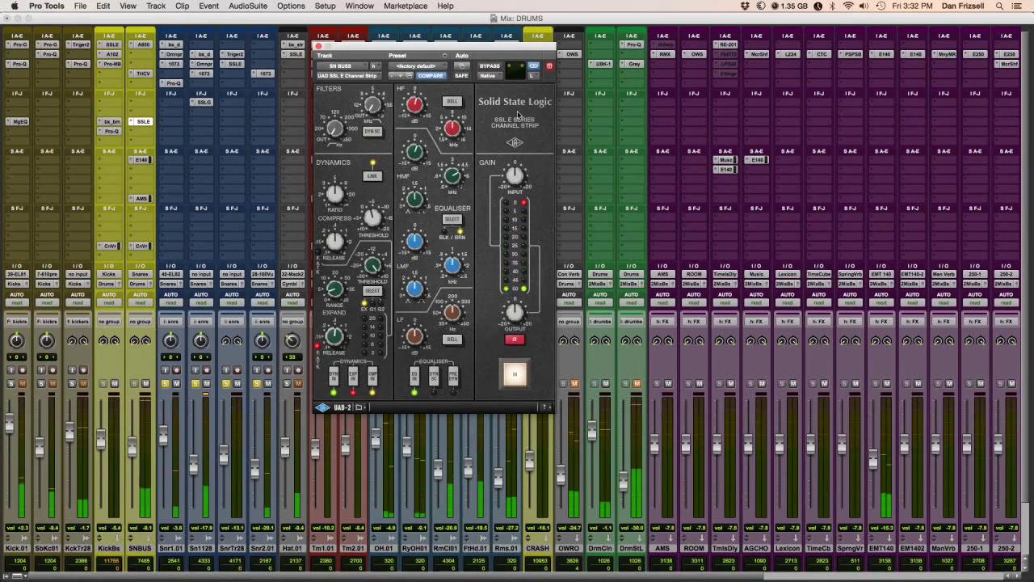
- Audition the SSL channel strip on the snare bus with its equaliser section switched out and back in
left_click(337, 382)
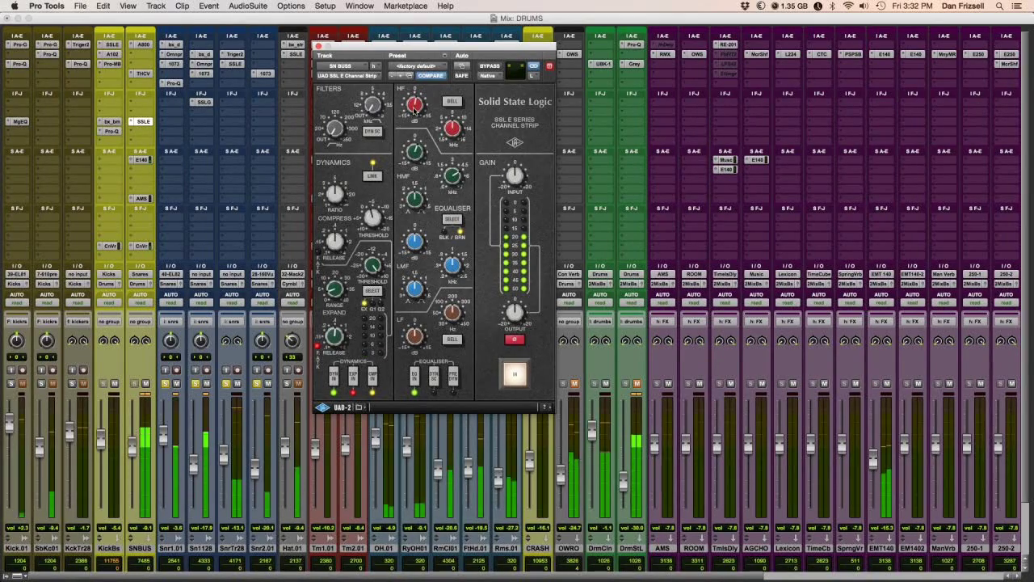
left_click(416, 376)
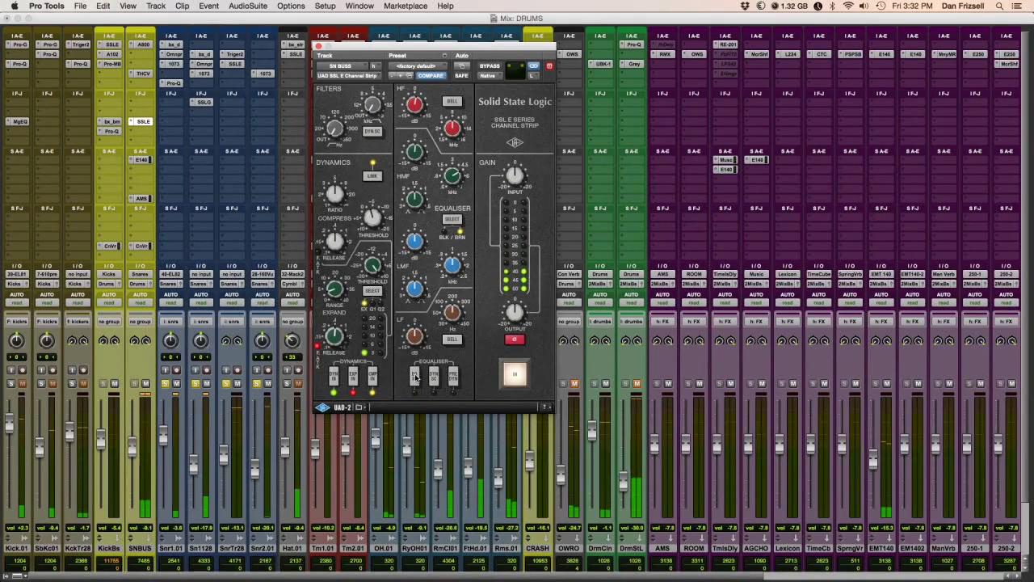
left_click(415, 376)
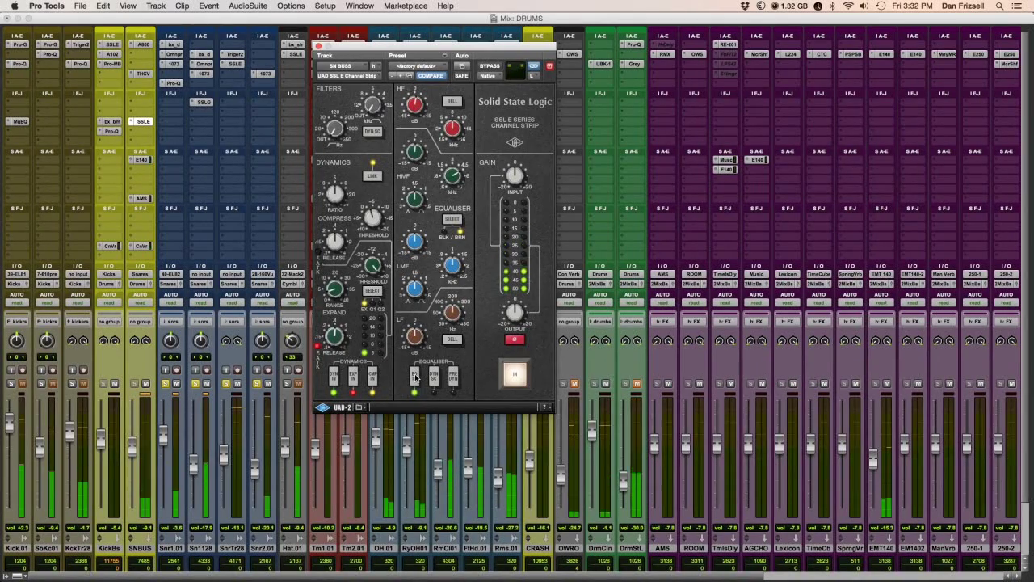